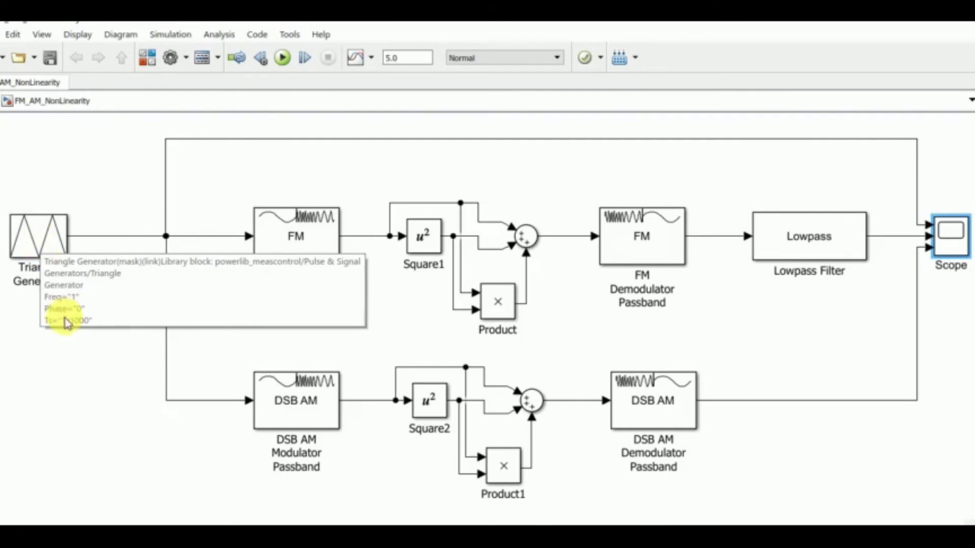
{"action": "left_click", "coordinate": [39, 252]}
{"action": "double_click", "coordinate": [39, 251]}
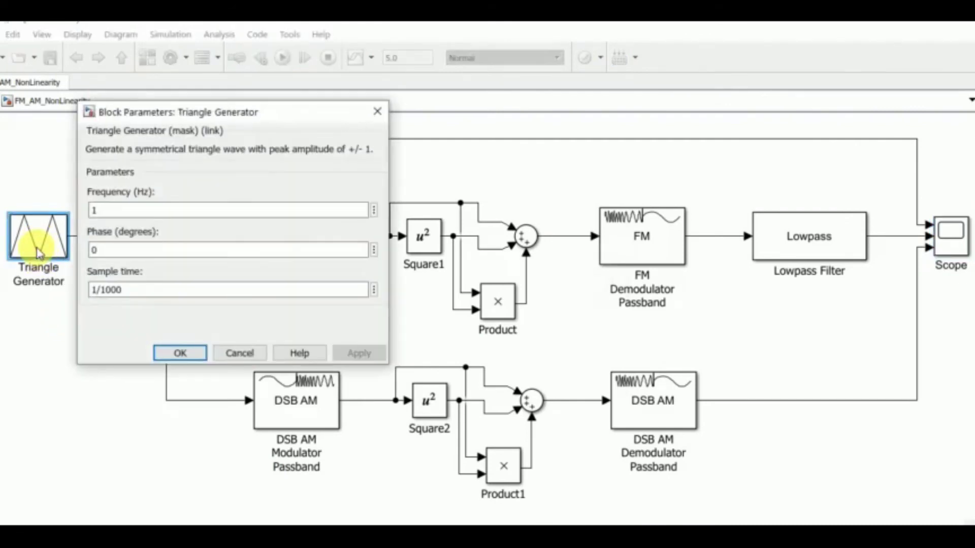
{"action": "left_click", "coordinate": [97, 216]}
{"action": "left_click", "coordinate": [114, 291]}
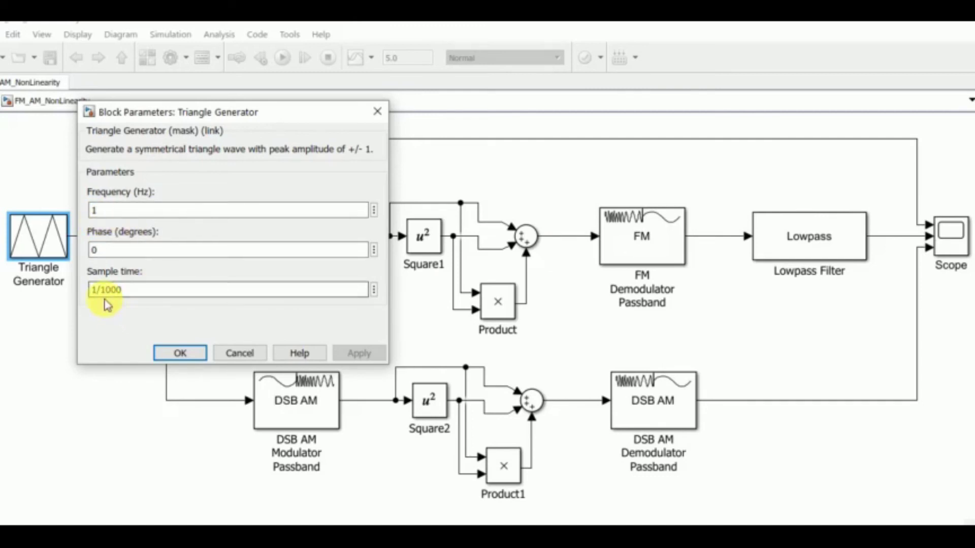
{"action": "left_click", "coordinate": [183, 354]}
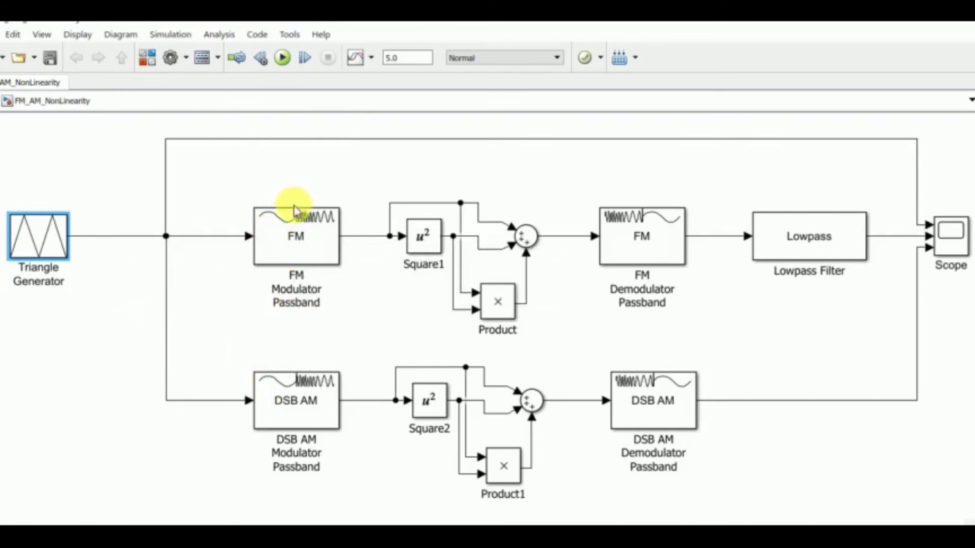
{"action": "double_click", "coordinate": [306, 215]}
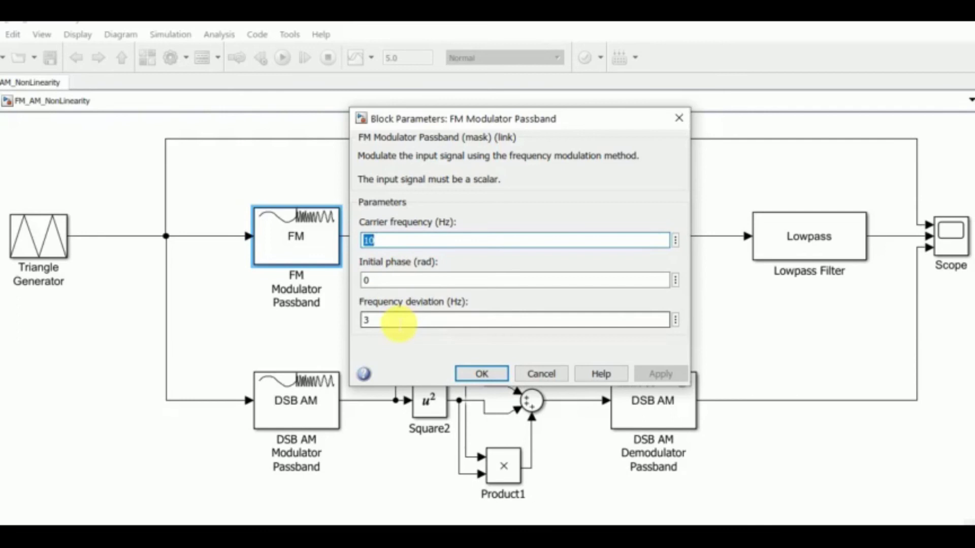
{"action": "left_click", "coordinate": [483, 374]}
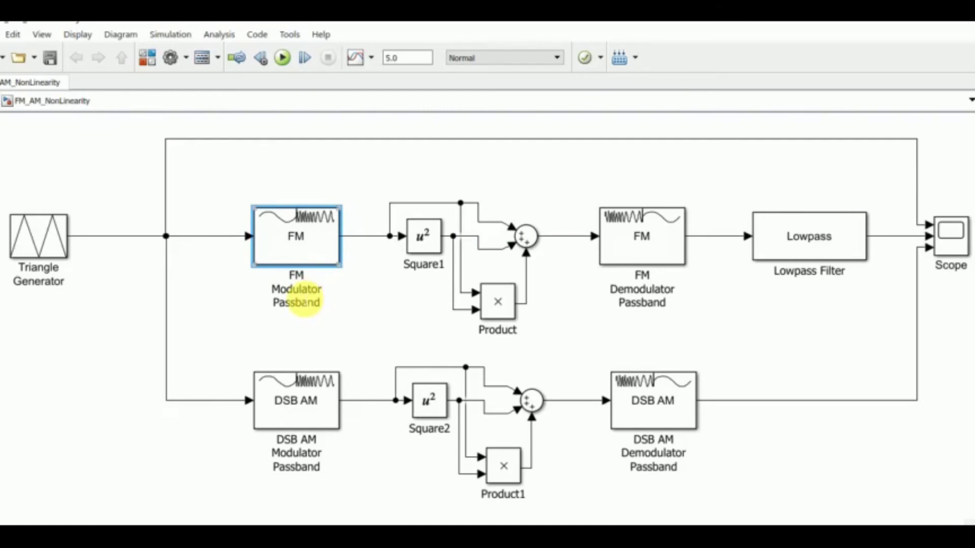
{"action": "double_click", "coordinate": [641, 231]}
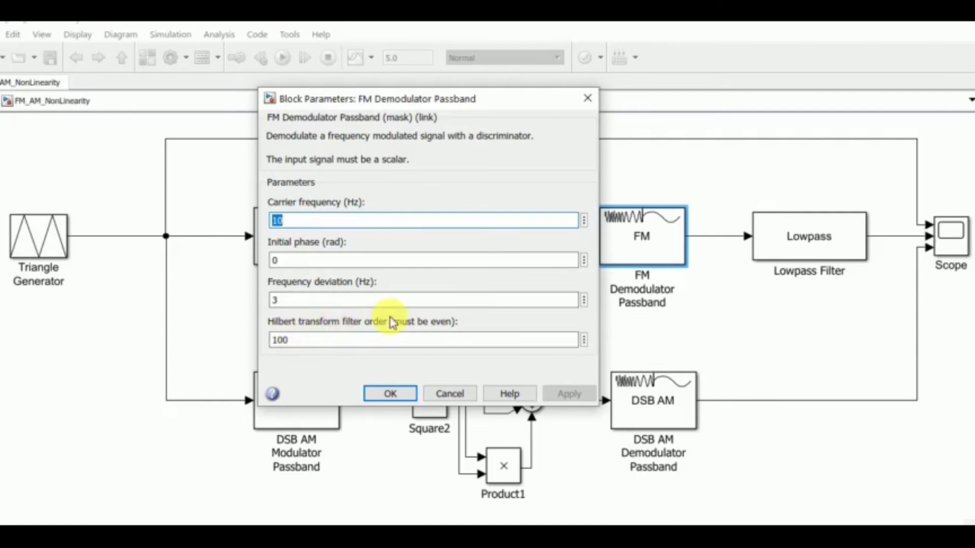
{"action": "left_click", "coordinate": [399, 393]}
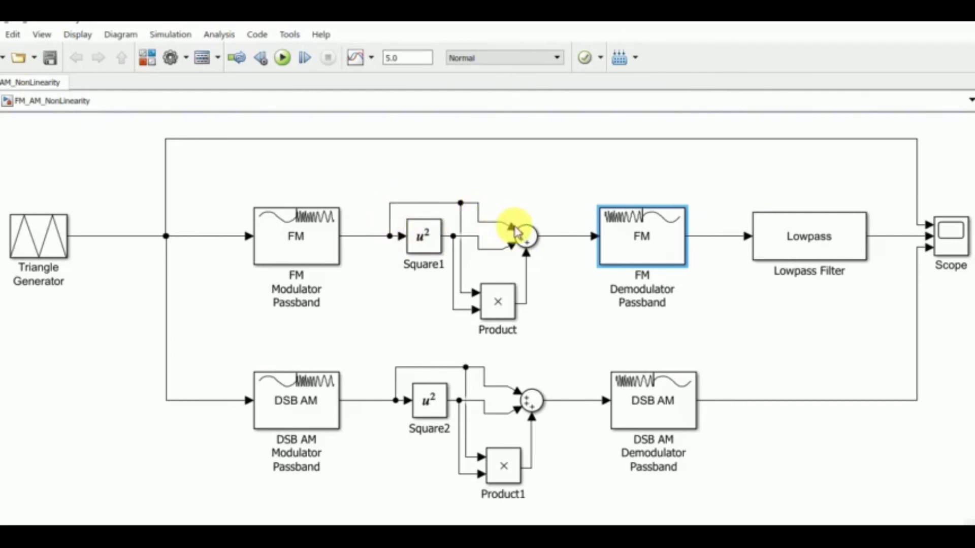
{"action": "left_click", "coordinate": [516, 244]}
{"action": "left_click", "coordinate": [526, 236]}
{"action": "double_click", "coordinate": [526, 236]}
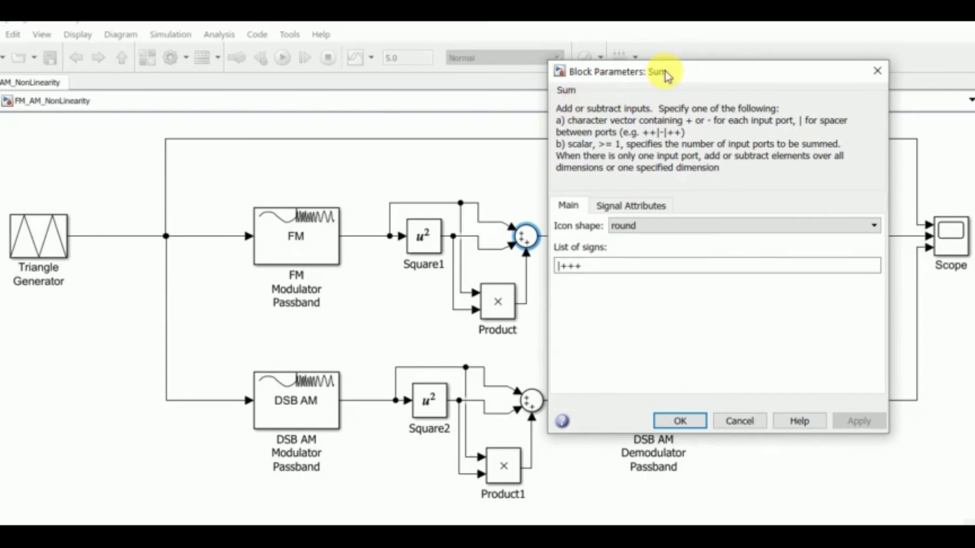
{"action": "left_click", "coordinate": [877, 71]}
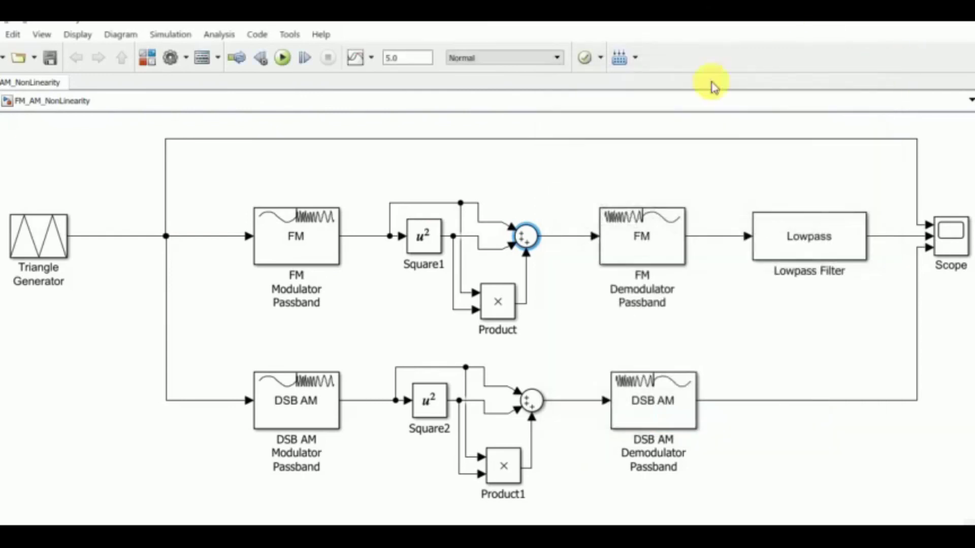
{"action": "left_click", "coordinate": [425, 246]}
{"action": "double_click", "coordinate": [425, 249]}
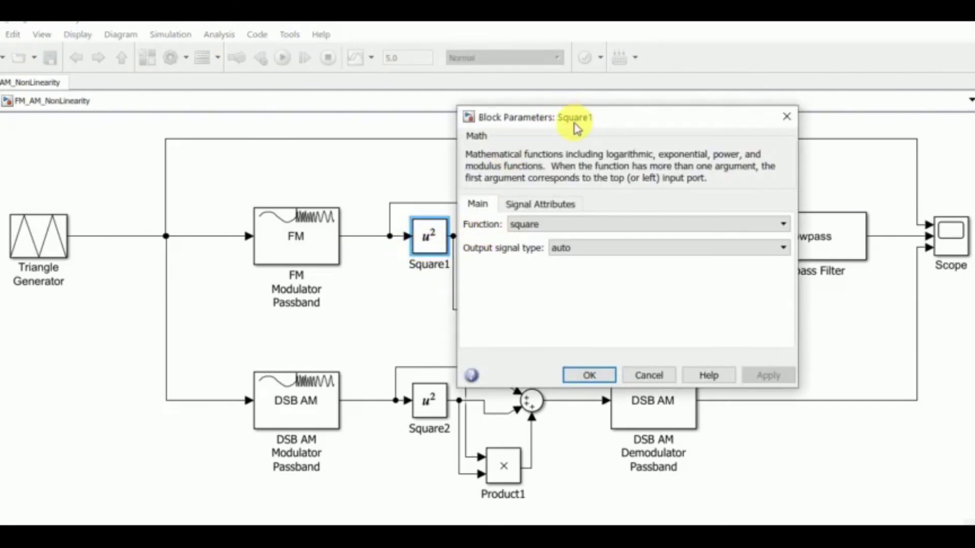
{"action": "left_click", "coordinate": [603, 377]}
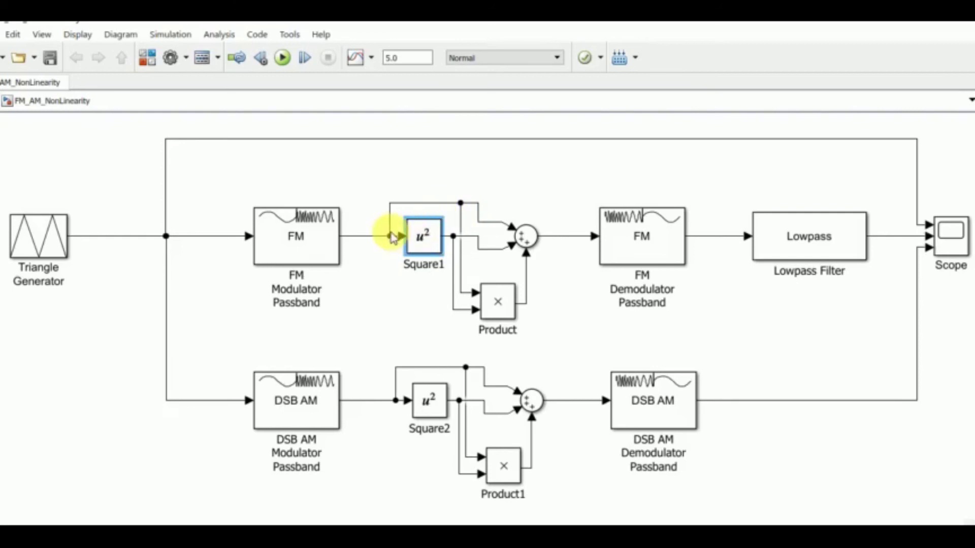
{"action": "double_click", "coordinate": [489, 304]}
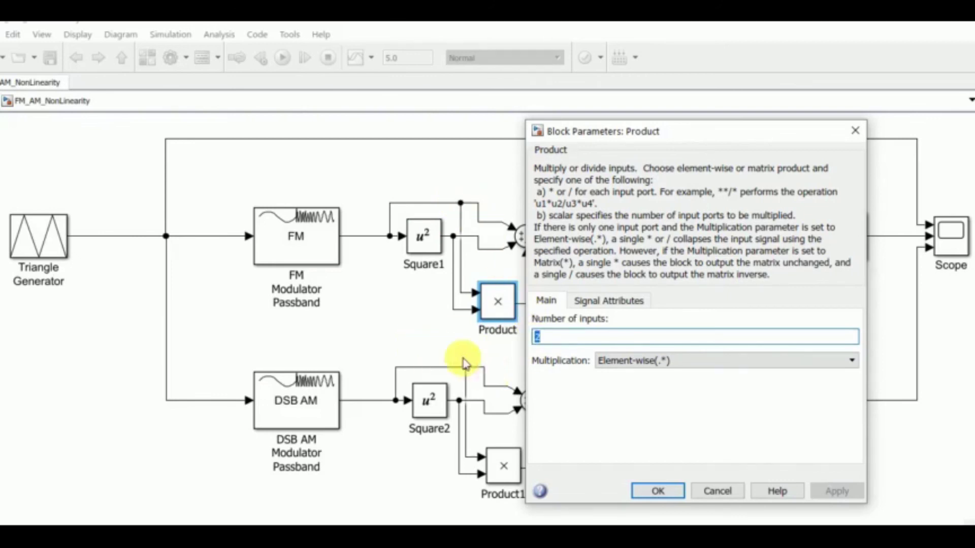
{"action": "key", "text": "Return"}
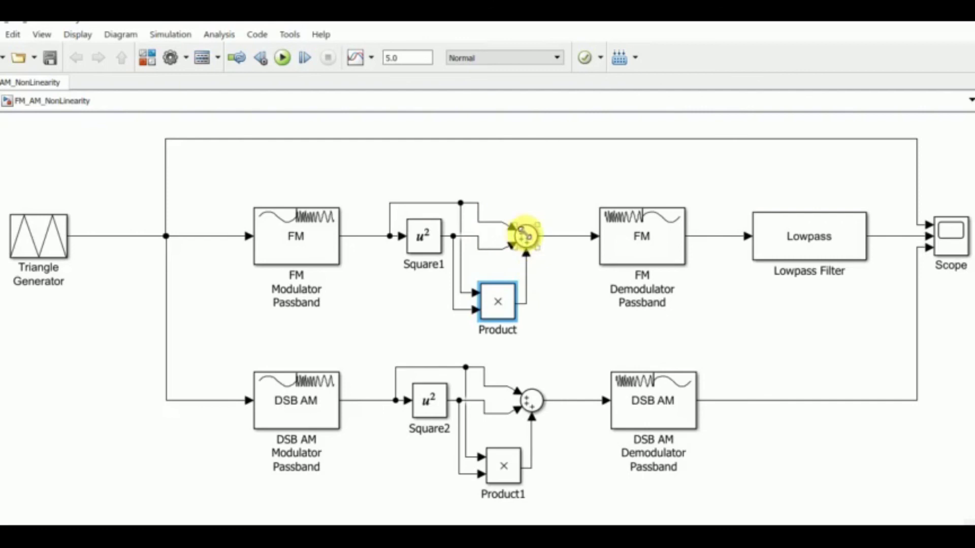
{"action": "double_click", "coordinate": [646, 235]}
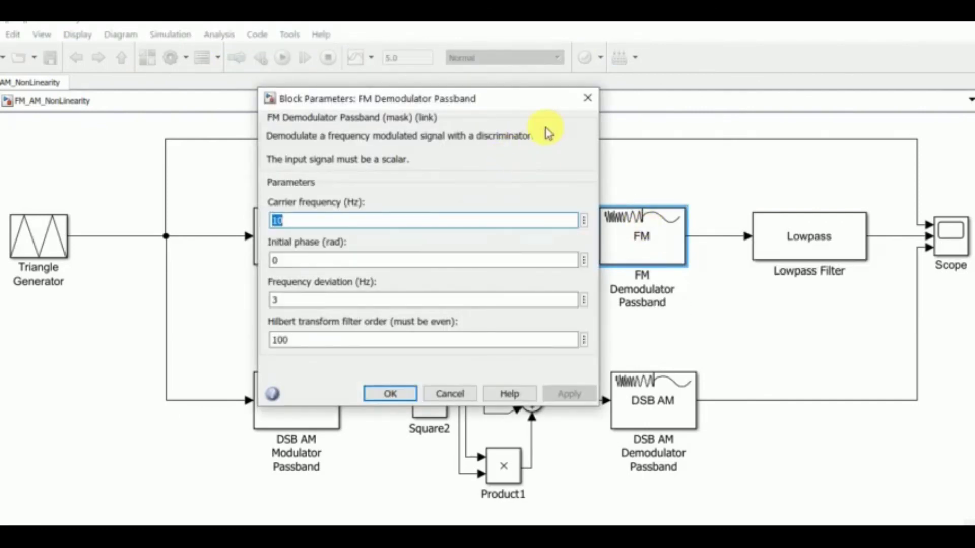
{"action": "left_click", "coordinate": [587, 98]}
{"action": "left_click", "coordinate": [810, 237]}
{"action": "double_click", "coordinate": [810, 237]}
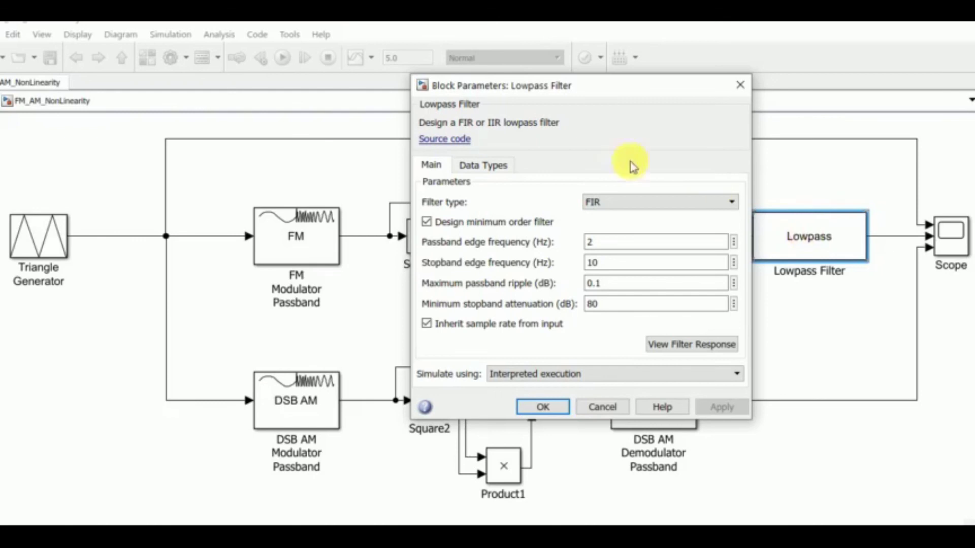
{"action": "left_click", "coordinate": [557, 407]}
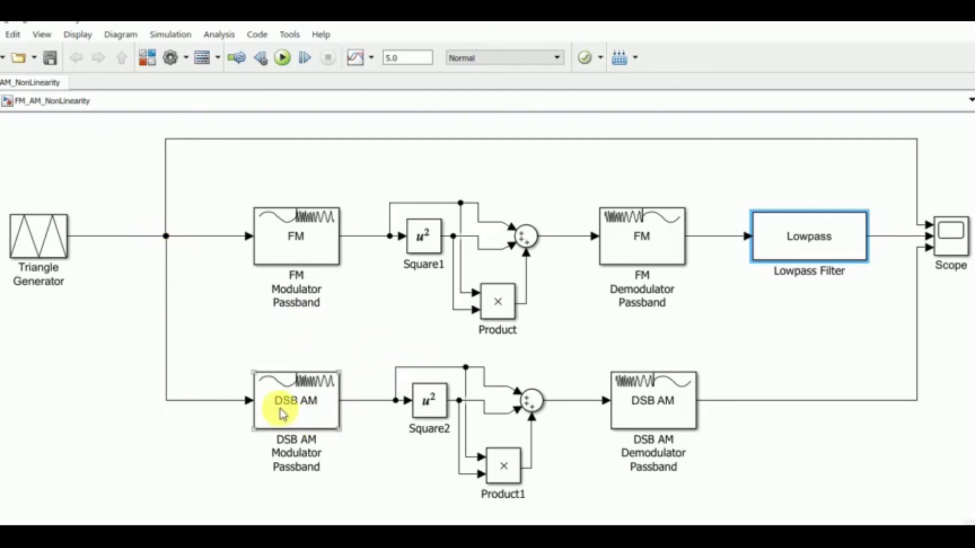
{"action": "mouse_move", "coordinate": [335, 404]}
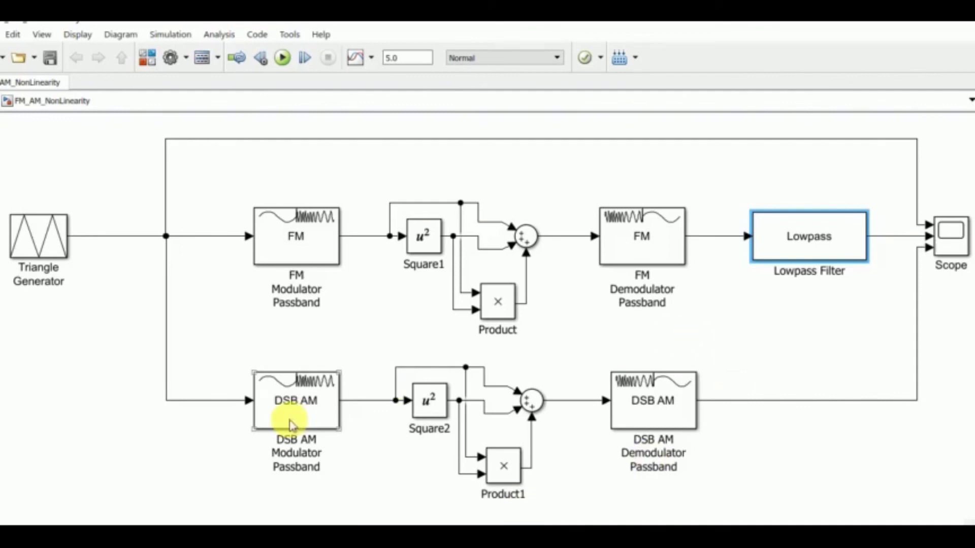
{"action": "double_click", "coordinate": [275, 413]}
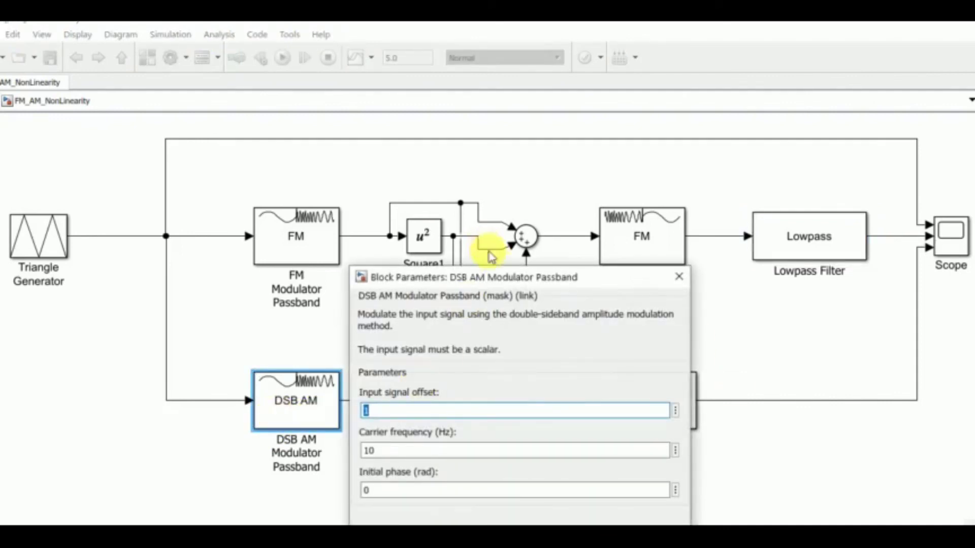
{"action": "left_click_drag", "start_coordinate": [513, 283], "coordinate": [512, 180]}
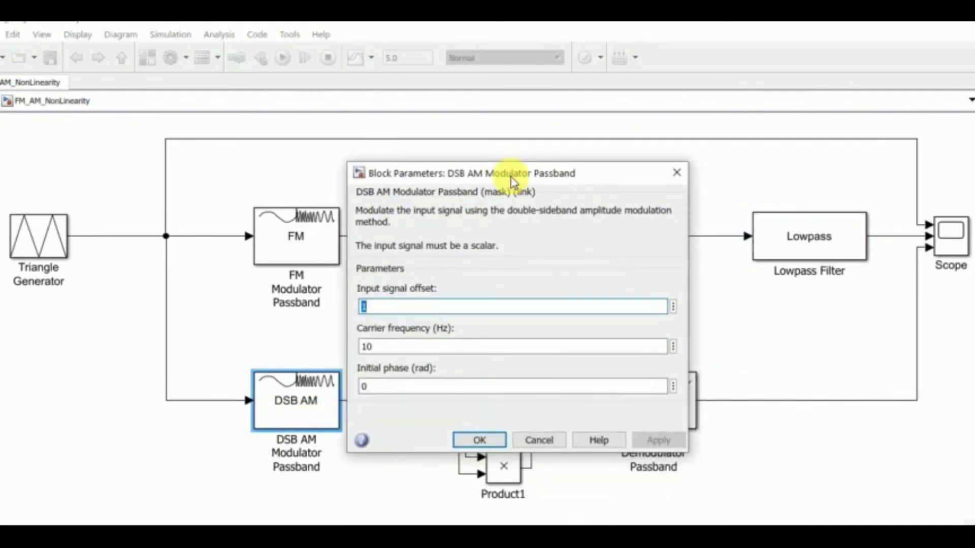
{"action": "left_click", "coordinate": [489, 439]}
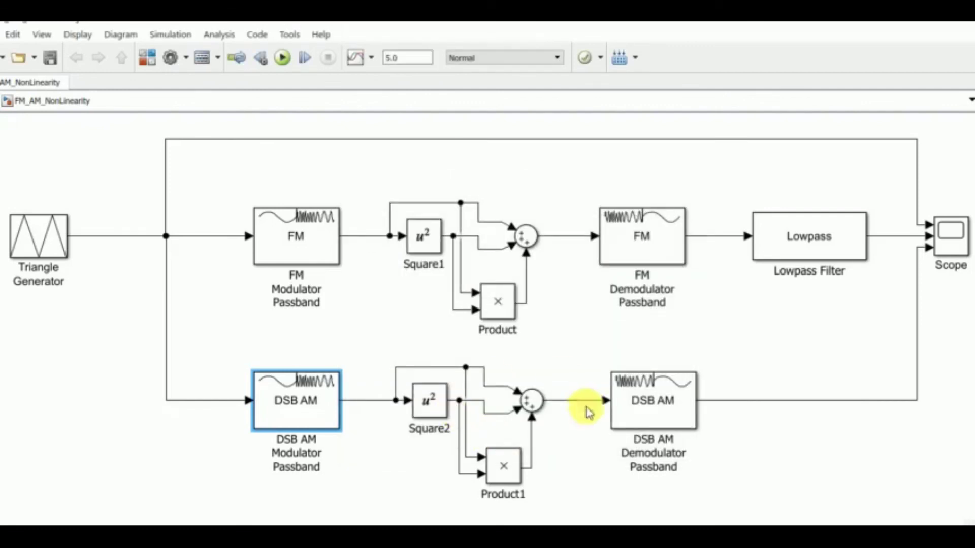
{"action": "double_click", "coordinate": [641, 404]}
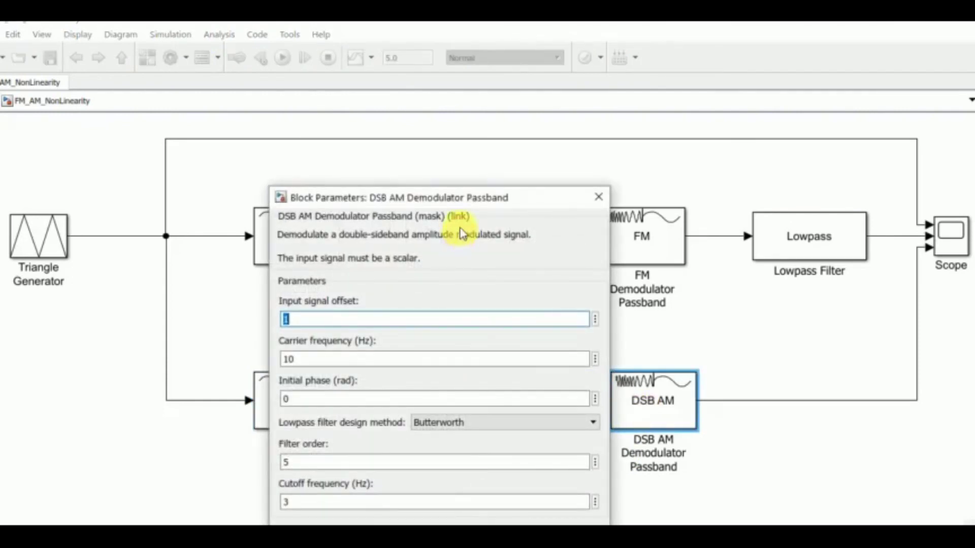
{"action": "left_click_drag", "start_coordinate": [477, 196], "coordinate": [462, 135]}
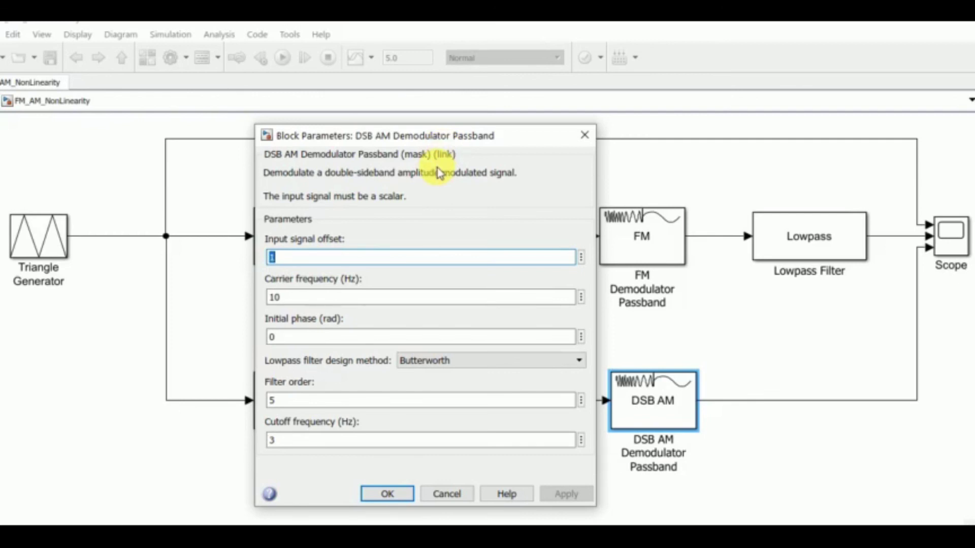
{"action": "left_click", "coordinate": [410, 499]}
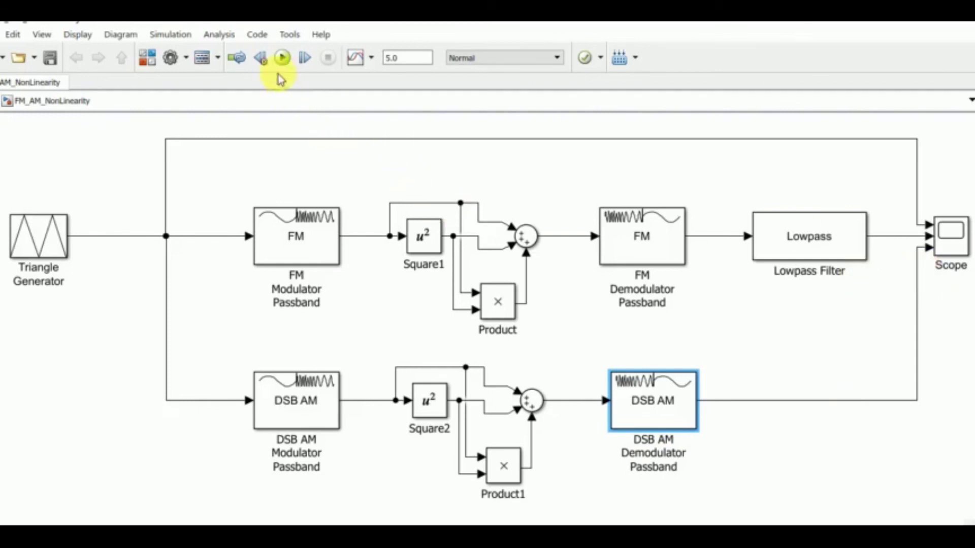
Step: Run the 5.0 s FM_AM_NonLinearity simulation and open the Scope to see its three waveforms
{"action": "left_click", "coordinate": [282, 58]}
{"action": "left_click", "coordinate": [952, 238]}
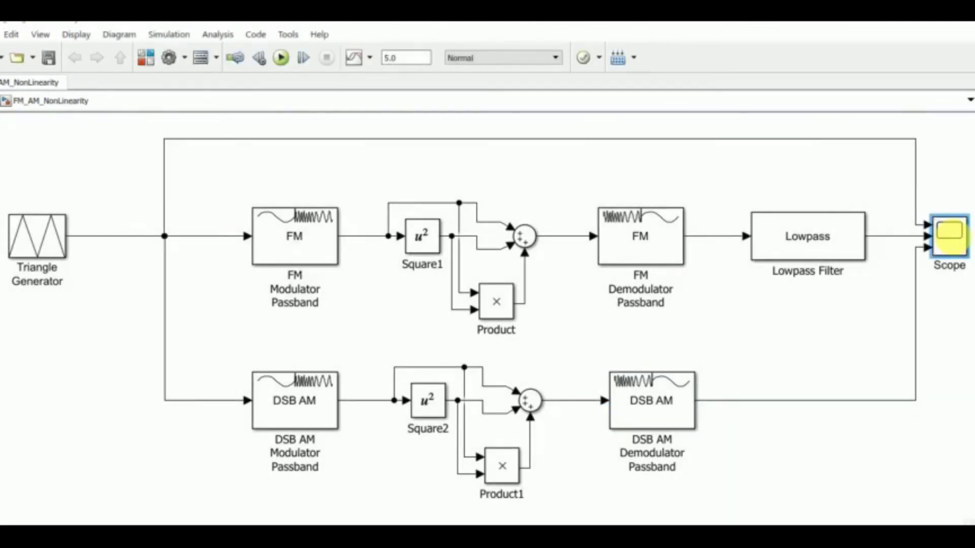
{"action": "double_click", "coordinate": [952, 239]}
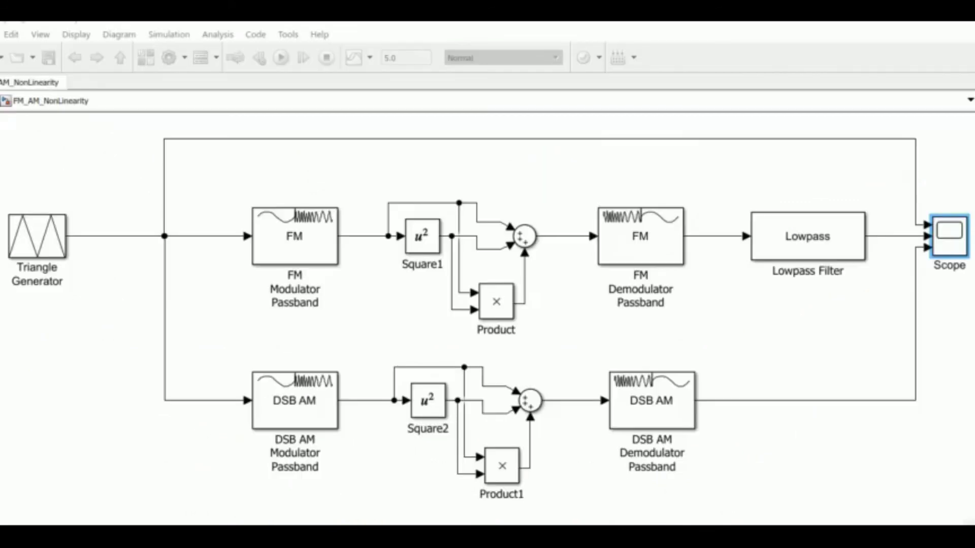
Step: Delete the Product and Product1 links to their sum blocks, rerun, and view the updated Scope traces
{"action": "left_click", "coordinate": [525, 276]}
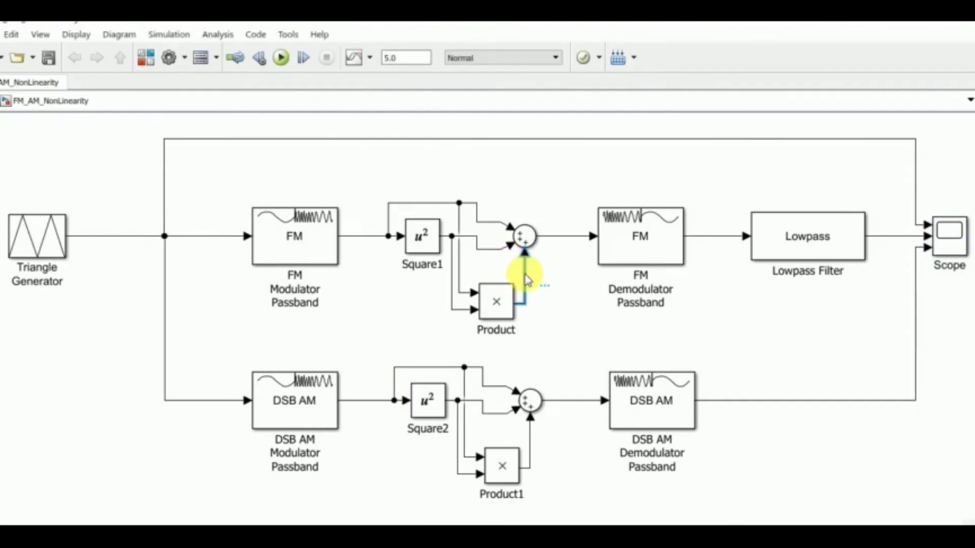
{"action": "key", "text": "Delete"}
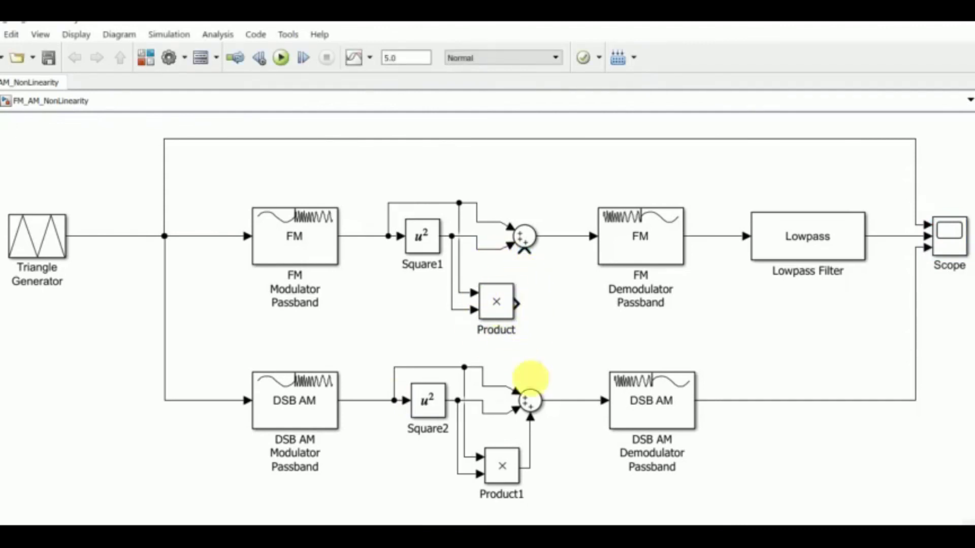
{"action": "left_click", "coordinate": [530, 438]}
{"action": "key", "text": "Delete"}
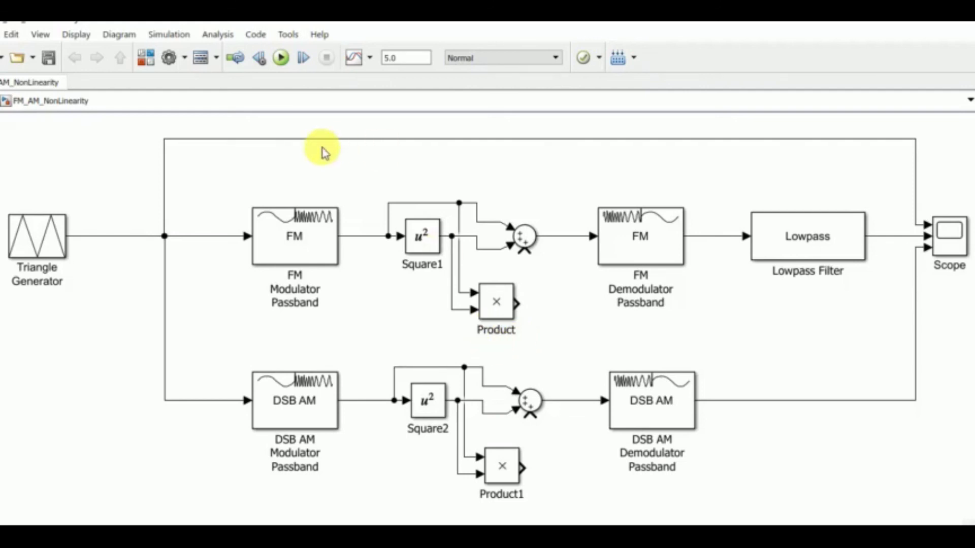
{"action": "left_click", "coordinate": [281, 59]}
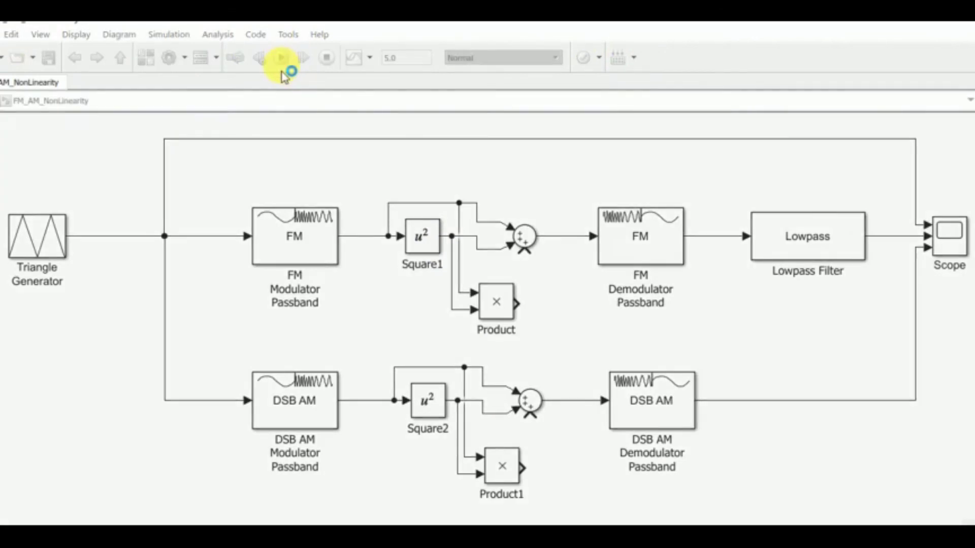
{"action": "double_click", "coordinate": [948, 235]}
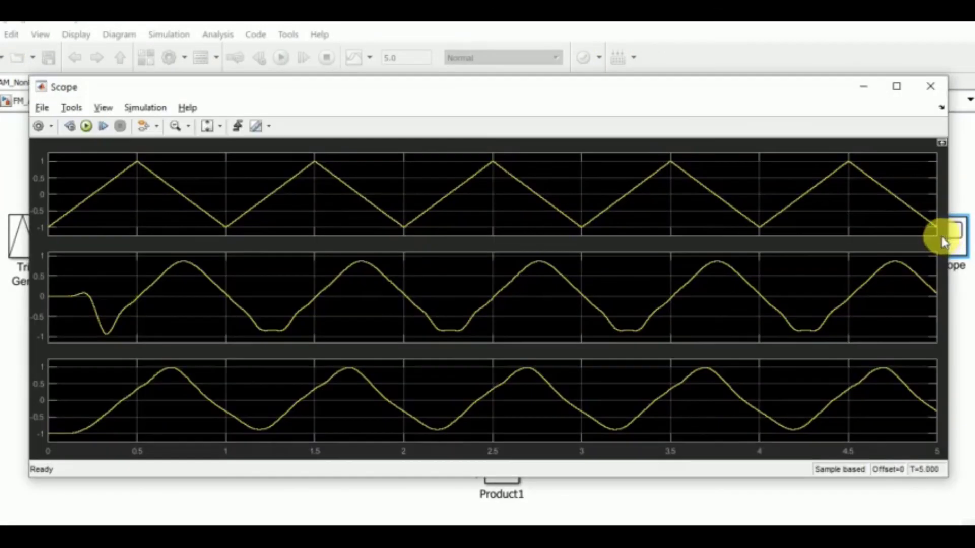